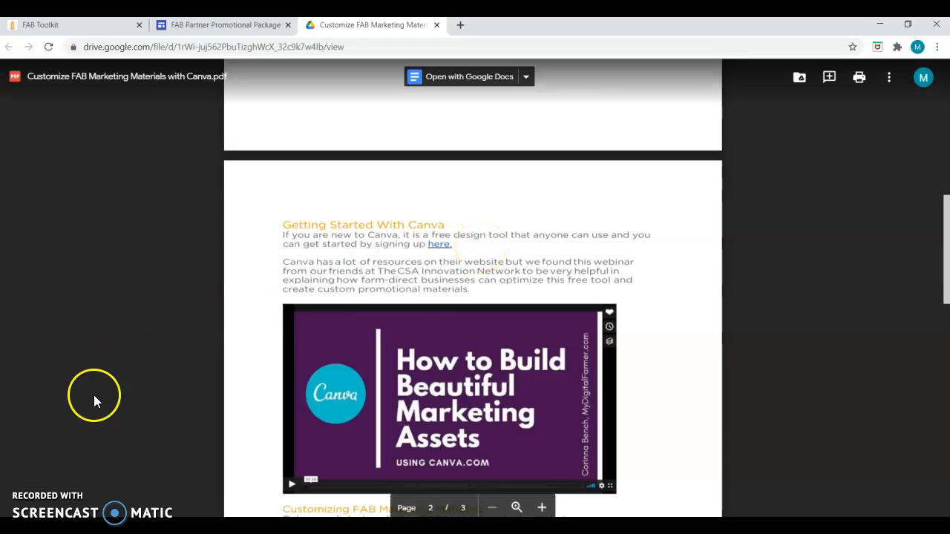
Step: Open the editable Farmers Market Flyer [English] from the Flyers links in the marketing materials PDF
scroll(945, 215, "down", 3)
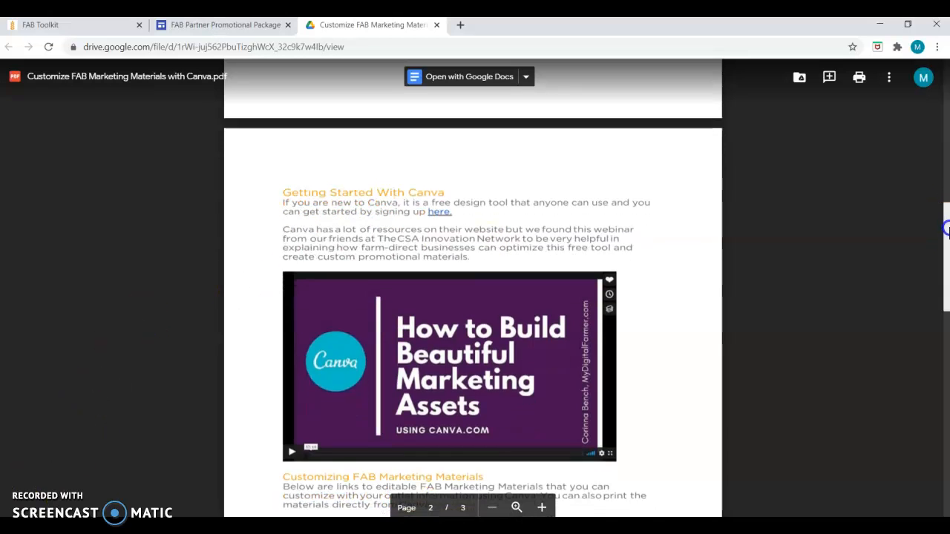
scroll(947, 243, "up", 1)
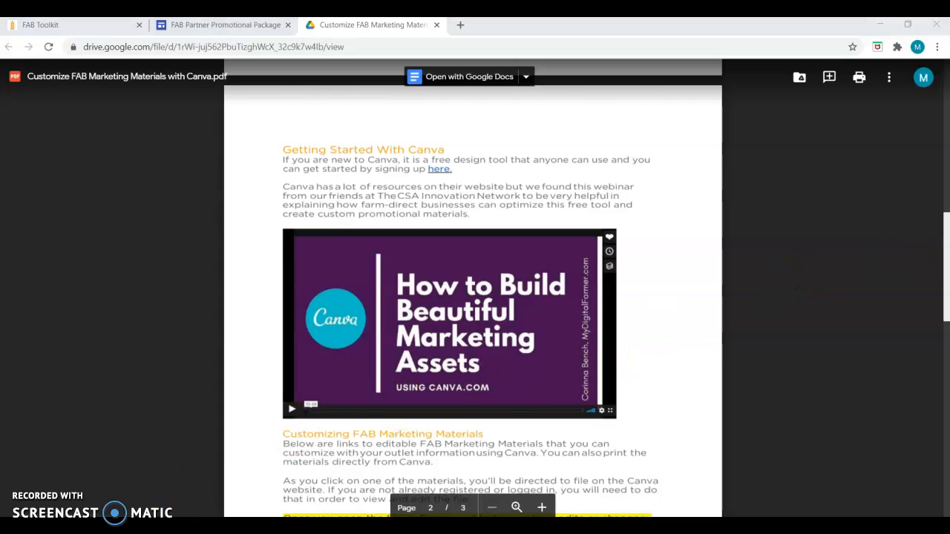
scroll(927, 308, "down", 5)
left_click_drag(947, 307, 948, 299)
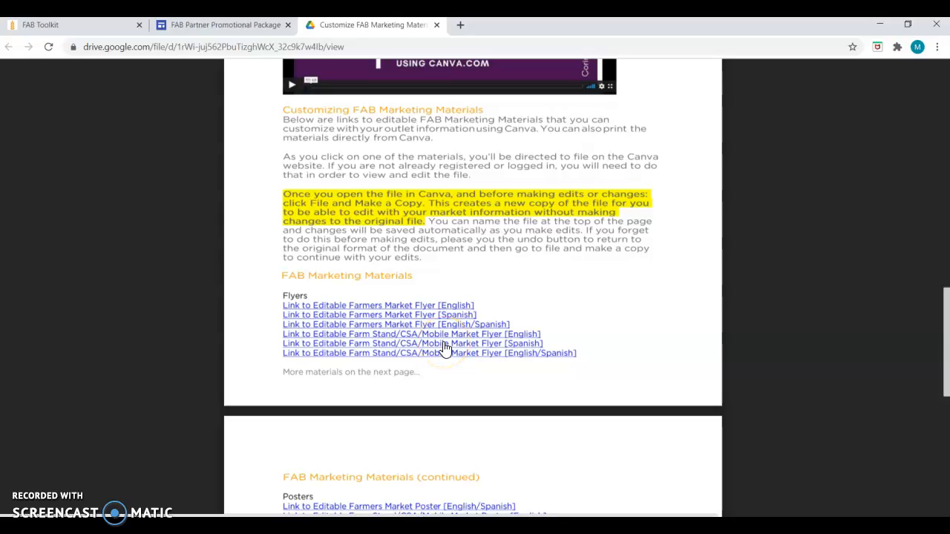
left_click(387, 306)
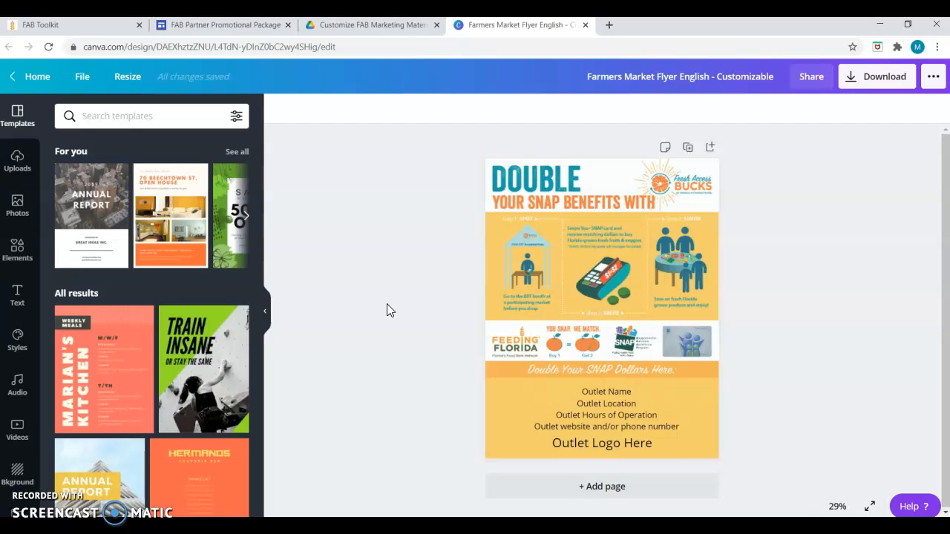
Step: Make a copy of the Farmers Market Flyer design and rename the copy "My Market Flyer"
left_click(84, 78)
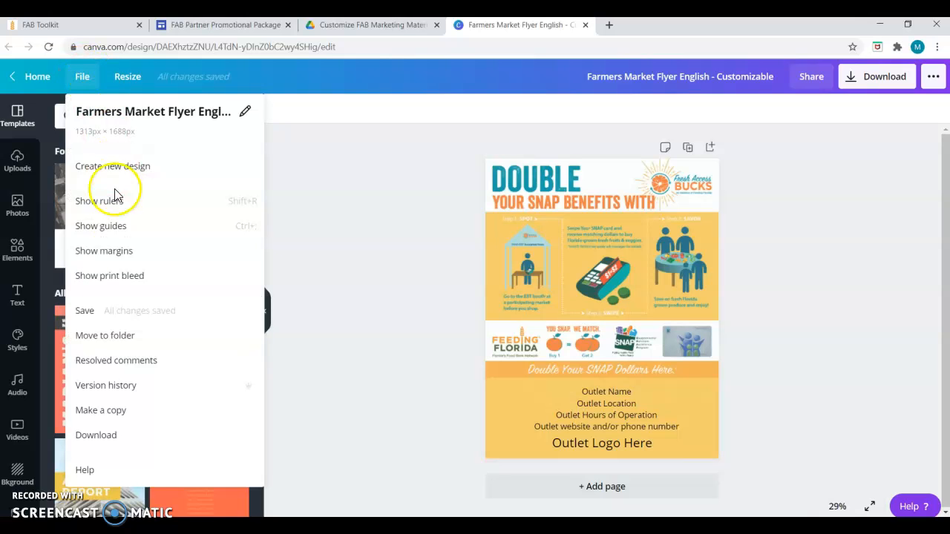
left_click(114, 411)
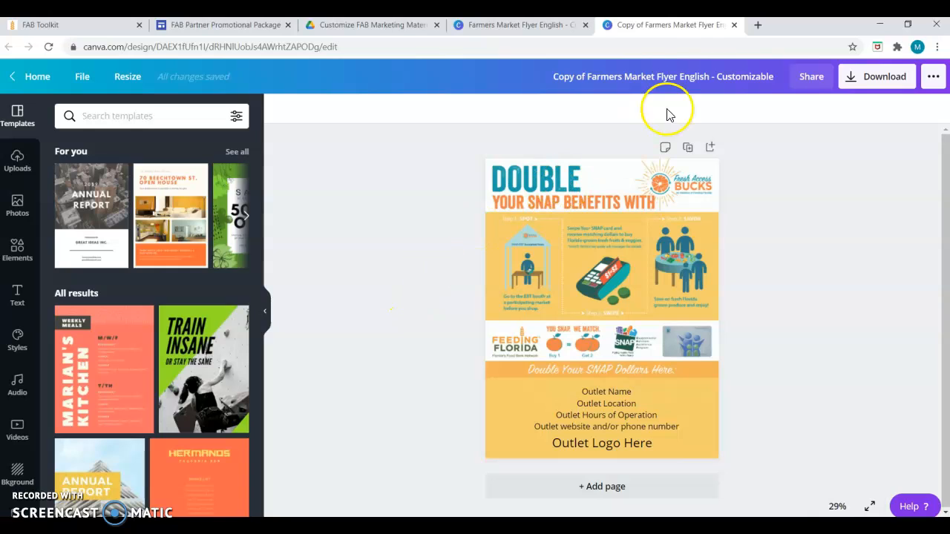
left_click(776, 76)
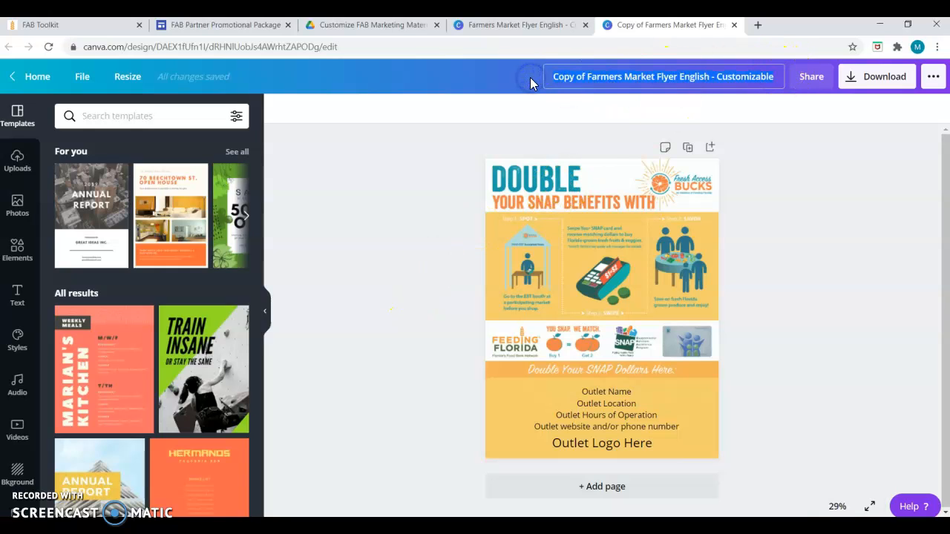
key("ctrl+a")
type("My Mar")
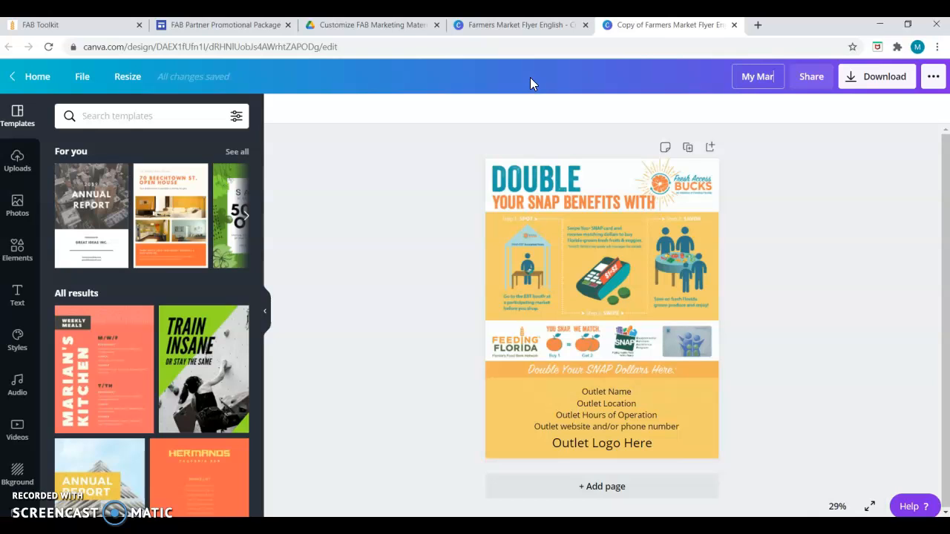
type("ket Flyer")
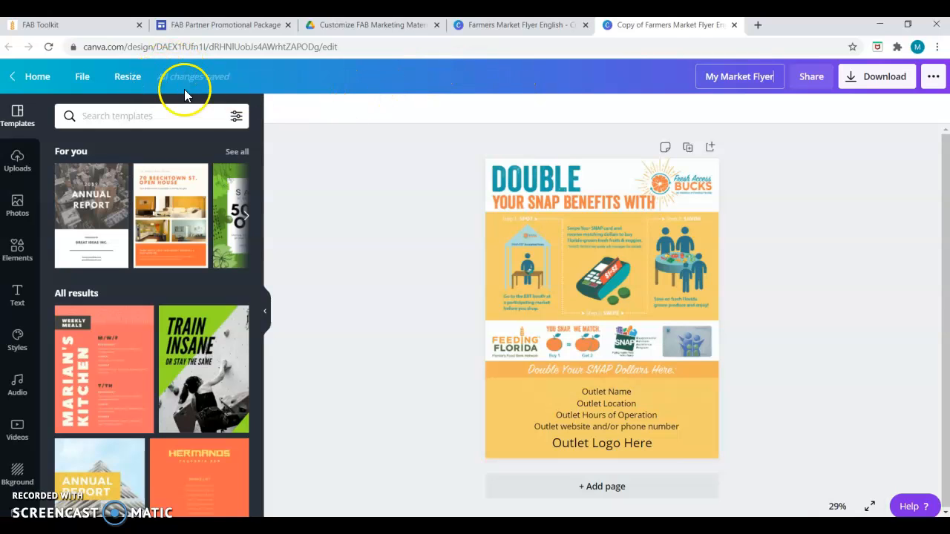
left_click(631, 408)
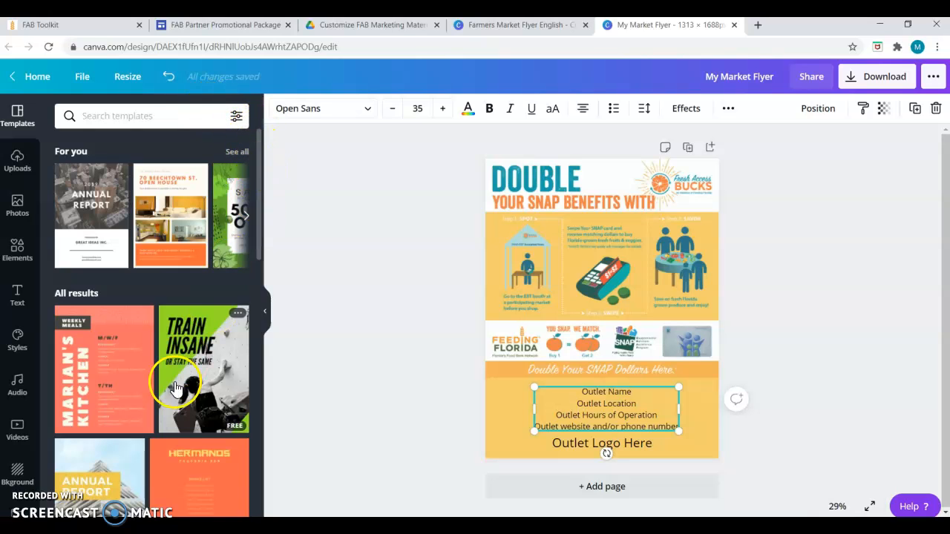
left_click(82, 76)
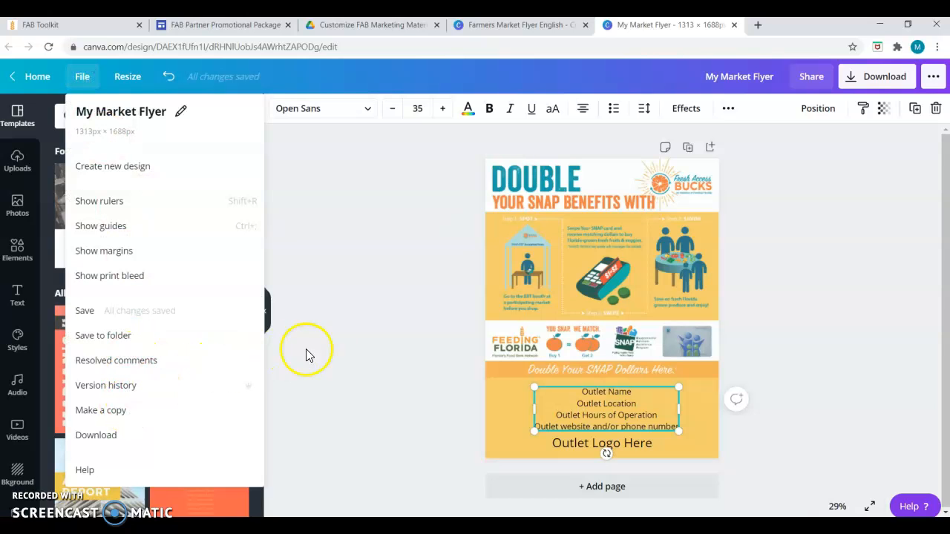
left_click(330, 353)
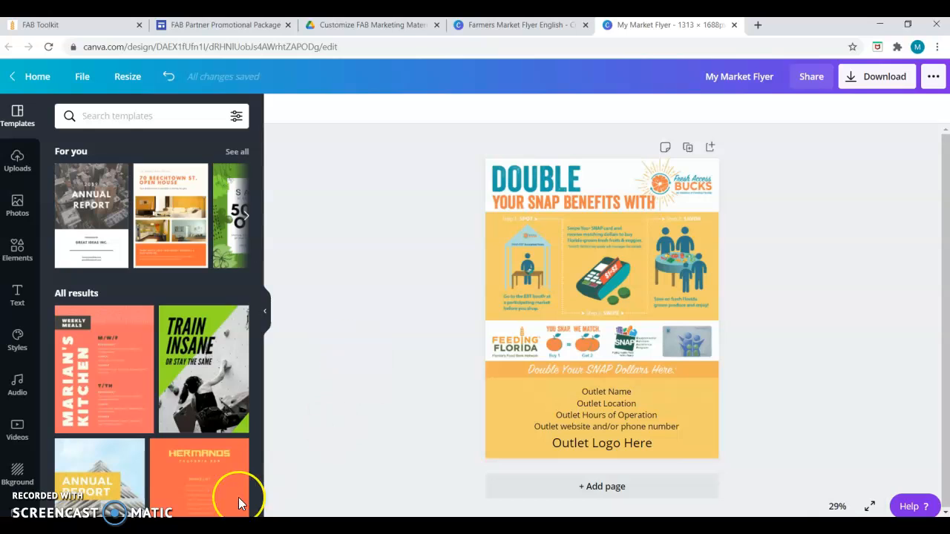
left_click(610, 405)
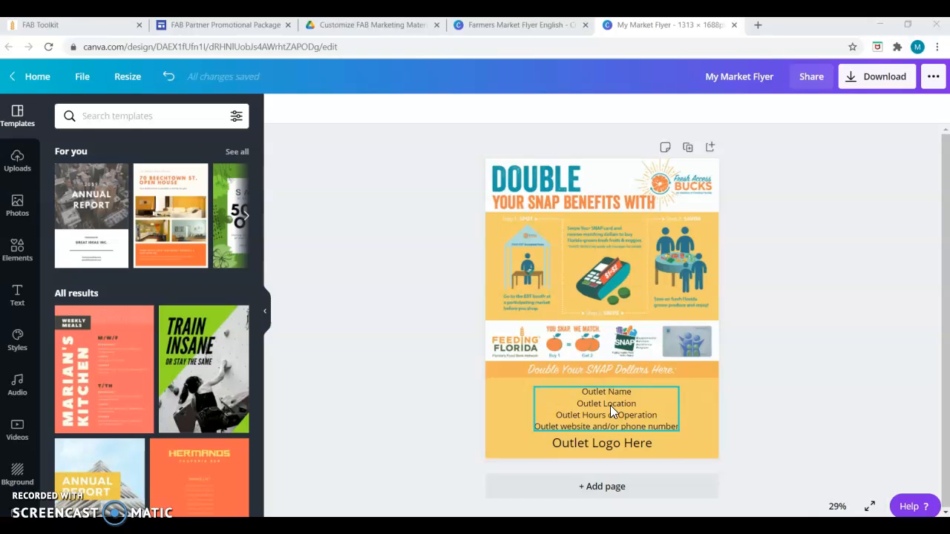
Step: Replace the "Outlet Logo Here" text with the Fresh Access Bucks logo from the FAB Logo Files folder, shrunk into the flyer's lower-left area
left_click(610, 447)
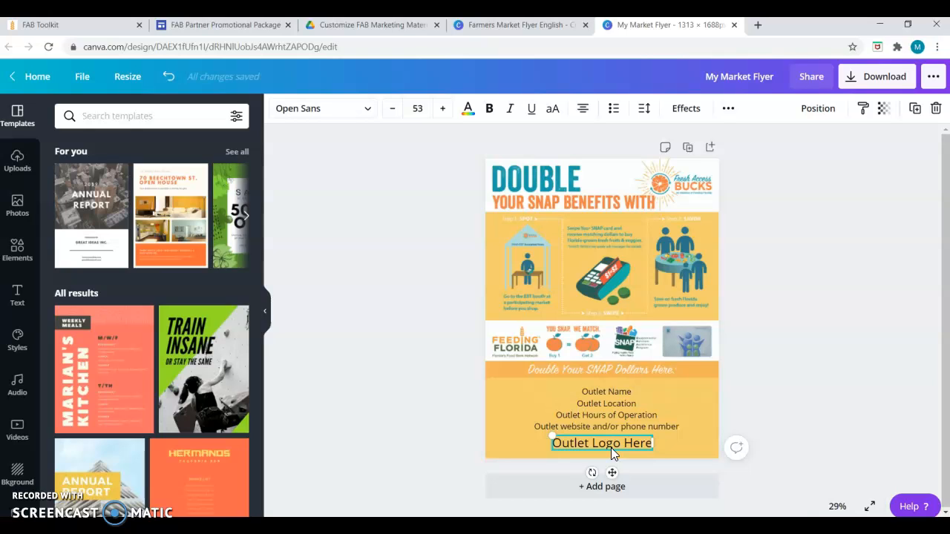
key("Delete")
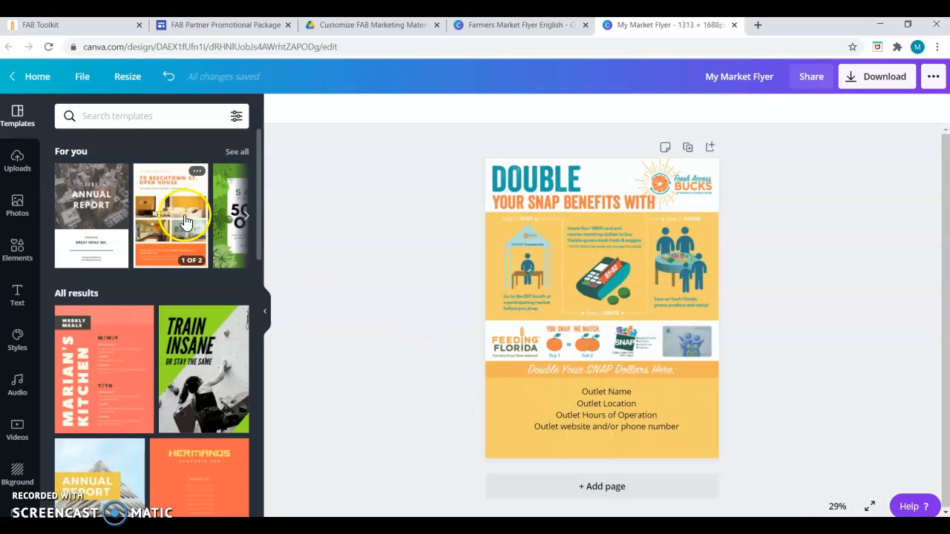
left_click(17, 161)
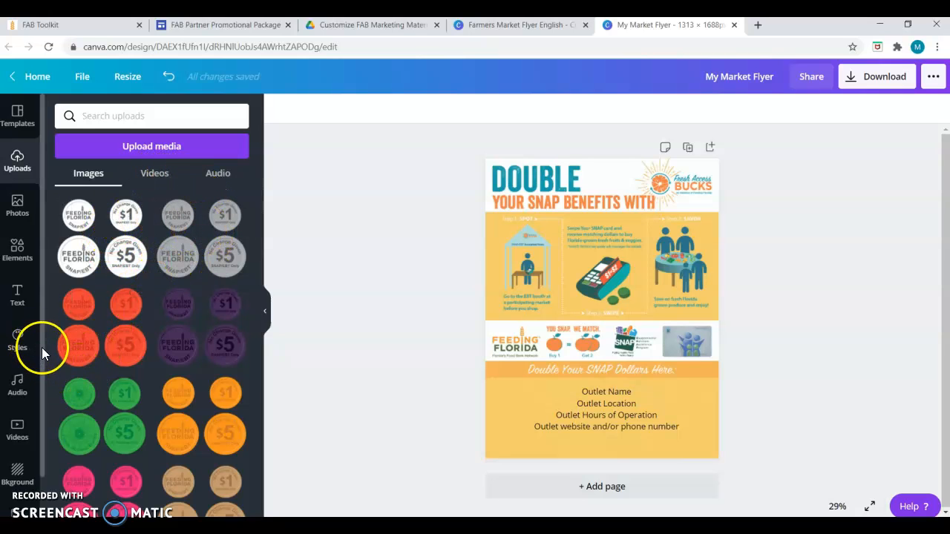
scroll(42, 364, "down", 2)
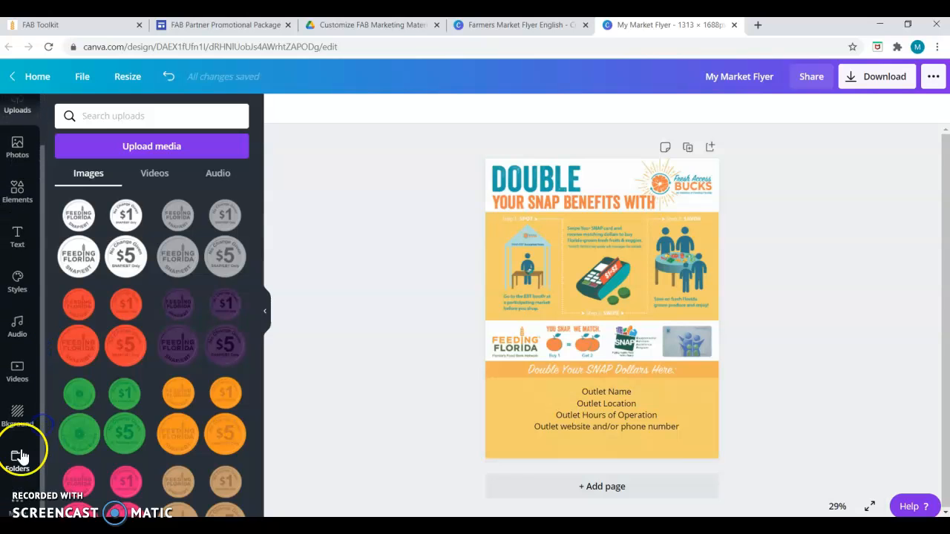
left_click(18, 458)
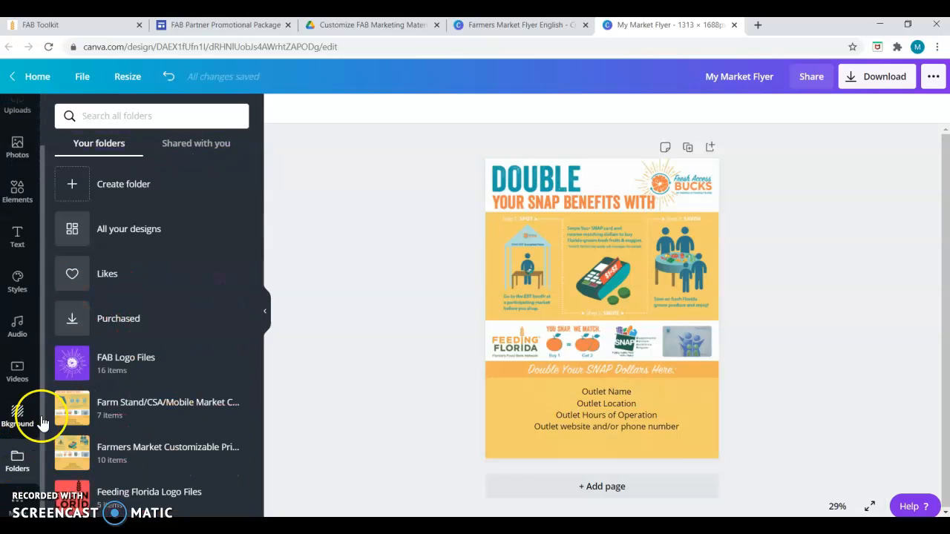
left_click(123, 368)
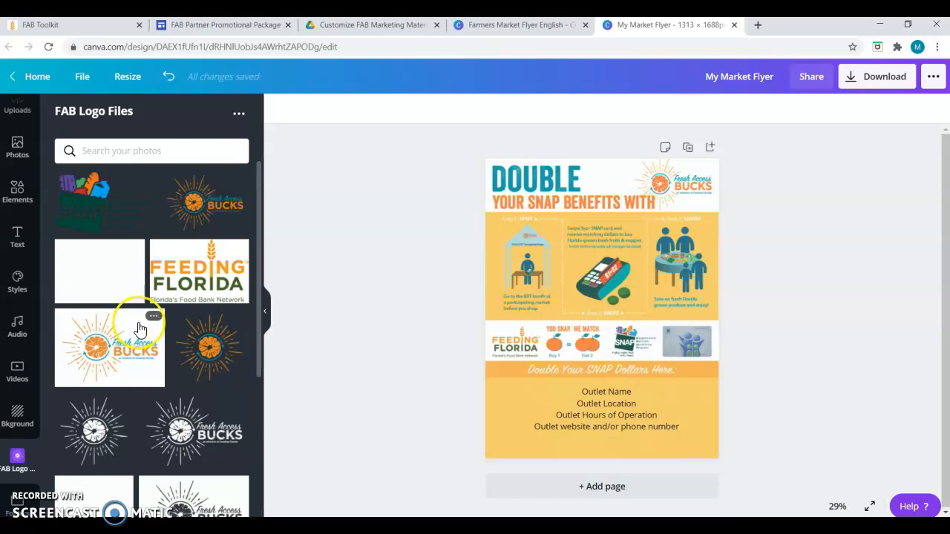
left_click(202, 201)
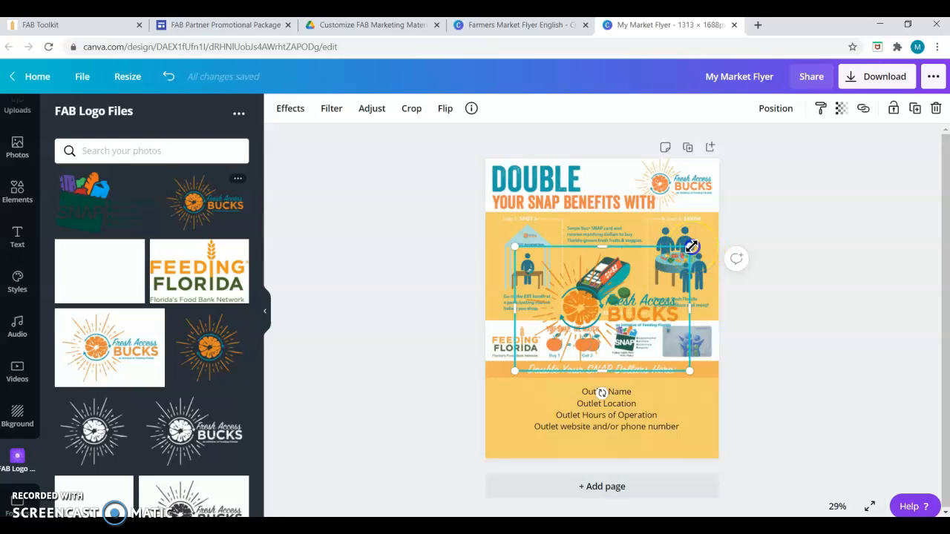
left_click_drag(689, 246, 556, 417)
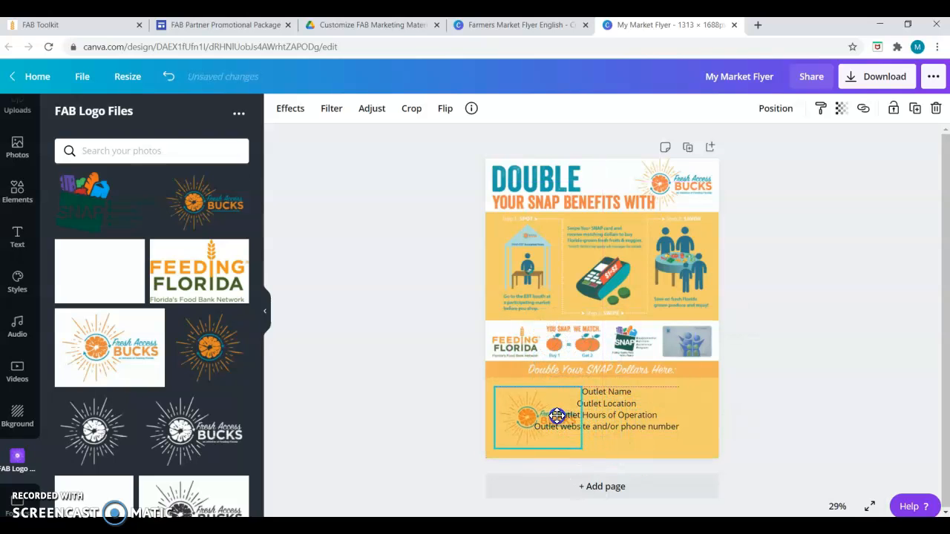
Step: Move the outlet details text box to the right of the logo and narrow it to about 699 px wide
left_click(620, 418)
left_click_drag(621, 419, 654, 421)
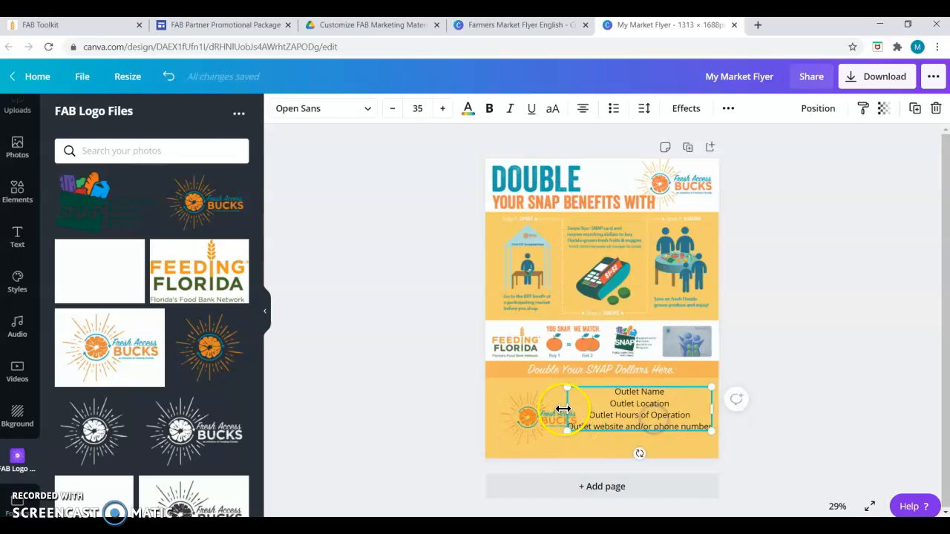
left_click_drag(567, 406, 580, 405)
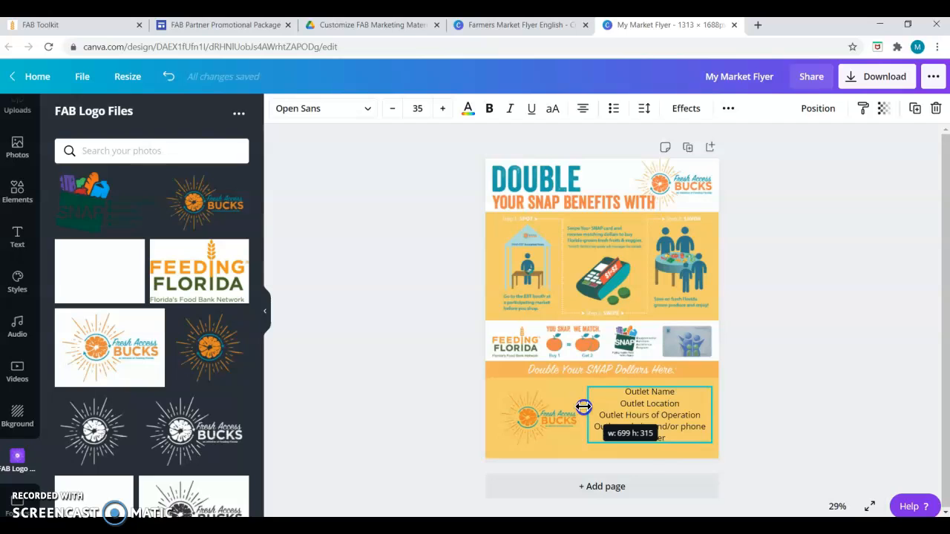
left_click_drag(583, 406, 583, 407)
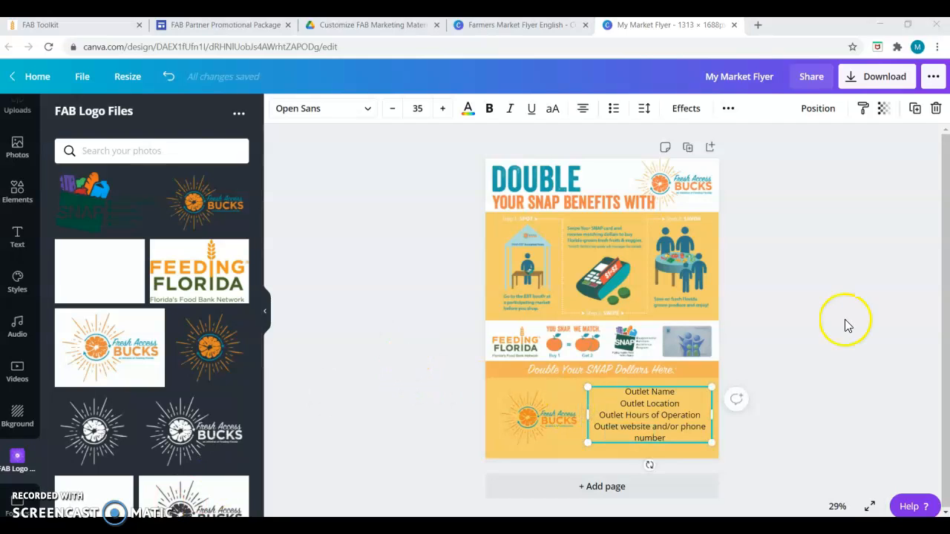
Step: Add a blank second page below the flyer
left_click(945, 229)
left_click_drag(944, 225, 945, 228)
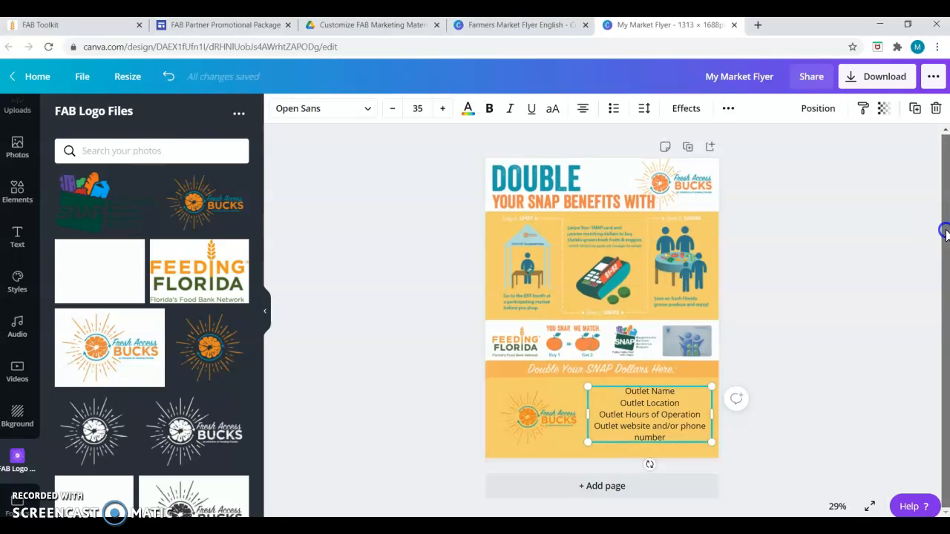
left_click(641, 490)
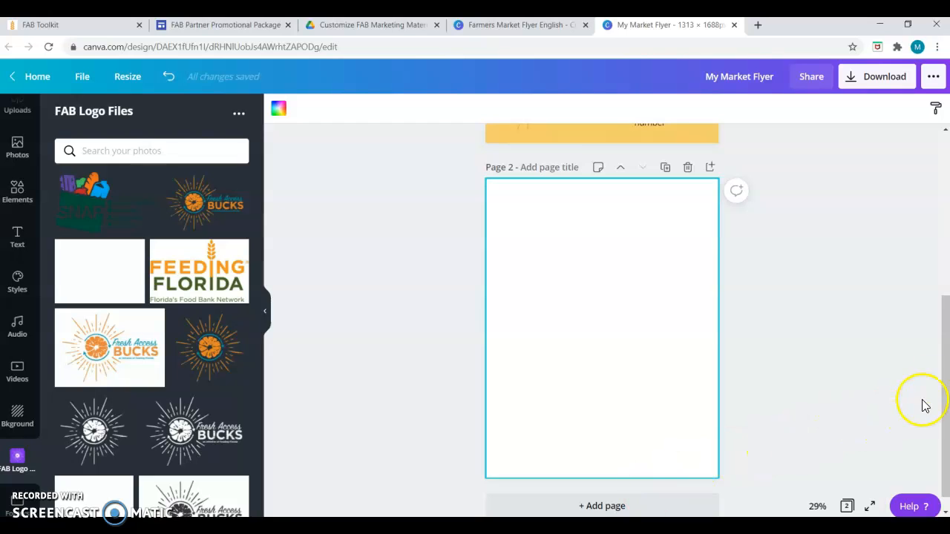
left_click_drag(944, 386, 941, 238)
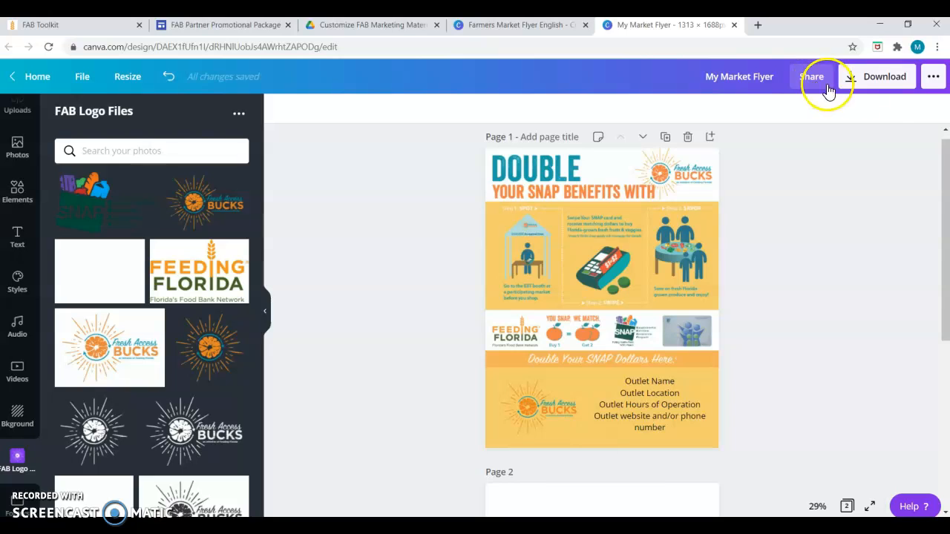
Step: Open the flyer's additional publishing options and review the Print choices
left_click(934, 80)
left_click_drag(943, 160, 946, 213)
left_click(903, 263)
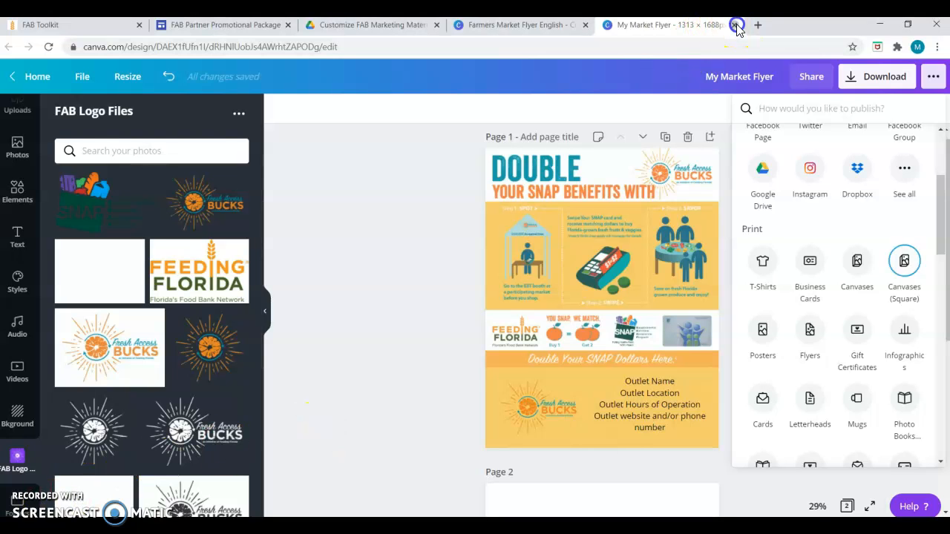
Step: Close both flyer designs and open the editable Farmers Market Postcard [English] from the marketing materials PDF
left_click(734, 24)
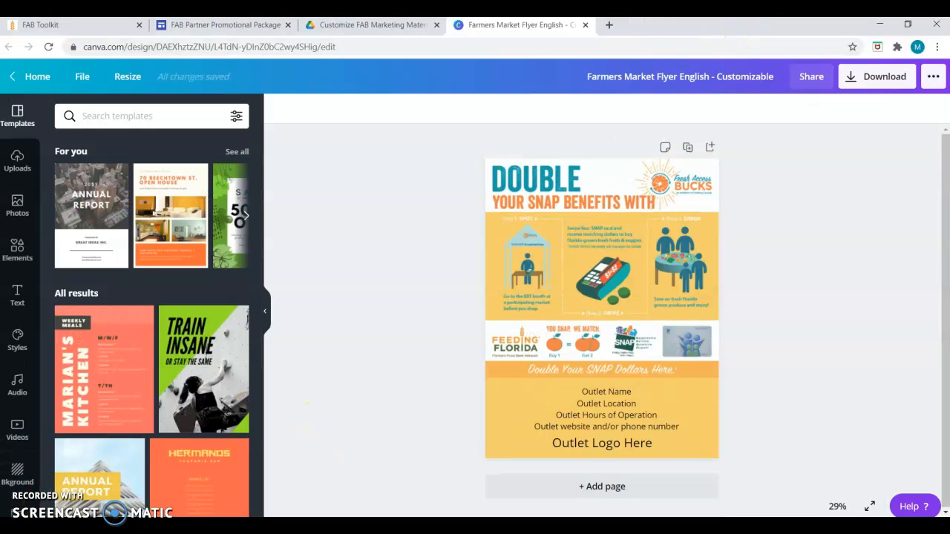
left_click(586, 24)
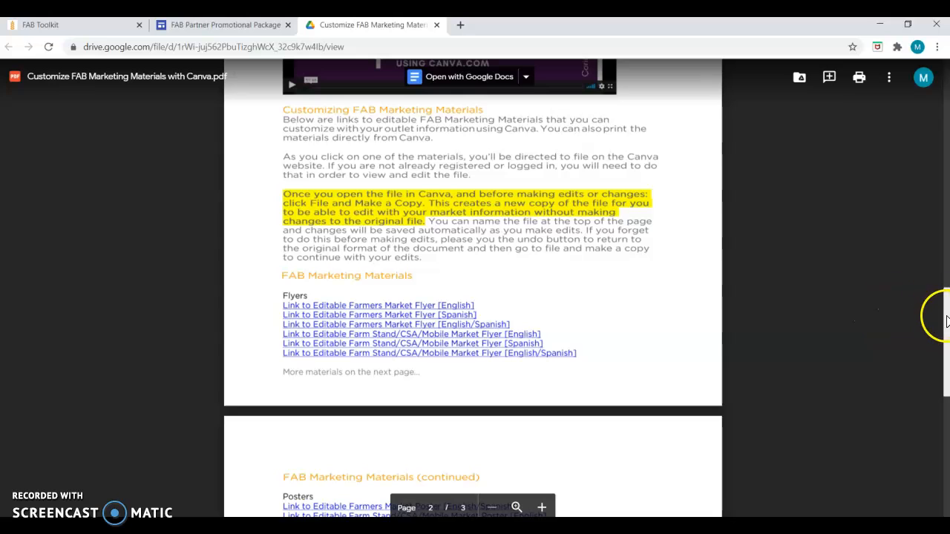
left_click_drag(946, 318, 947, 371)
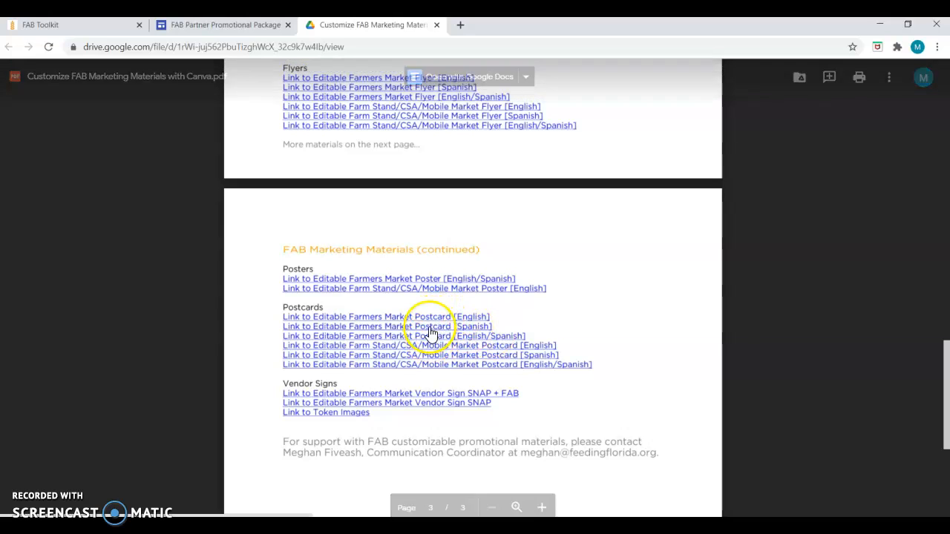
left_click(430, 319)
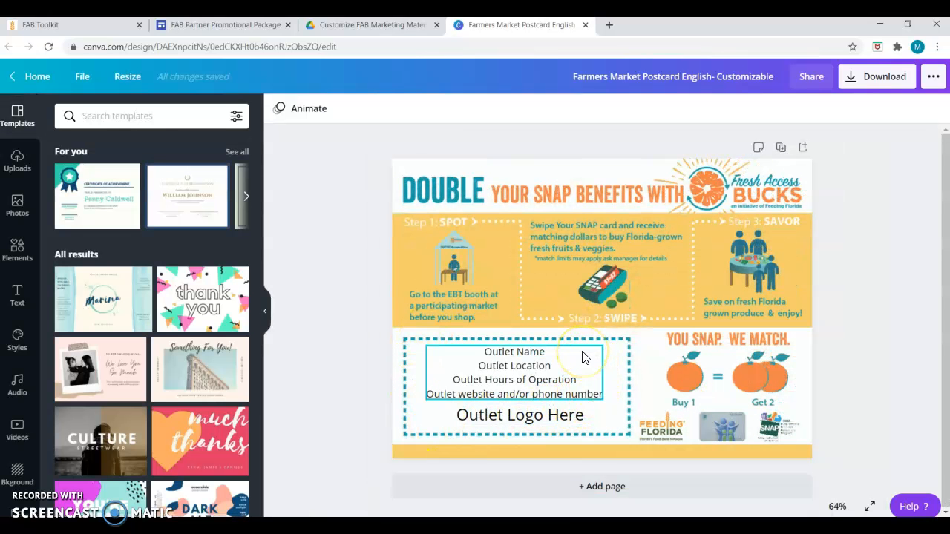
Step: Close the postcard design and open the editable Farmers Market Vendor Sign SNAP + FAB from the PDF
left_click(584, 27)
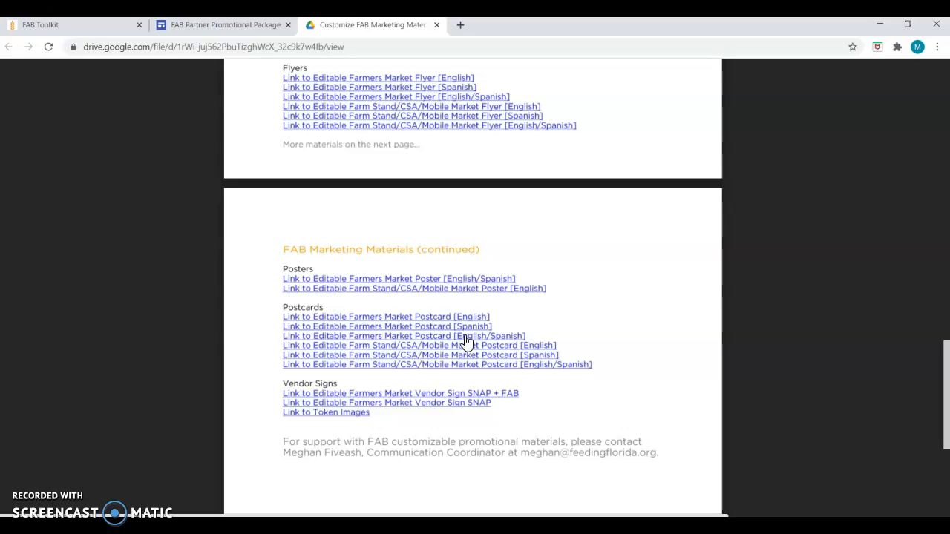
left_click(429, 394)
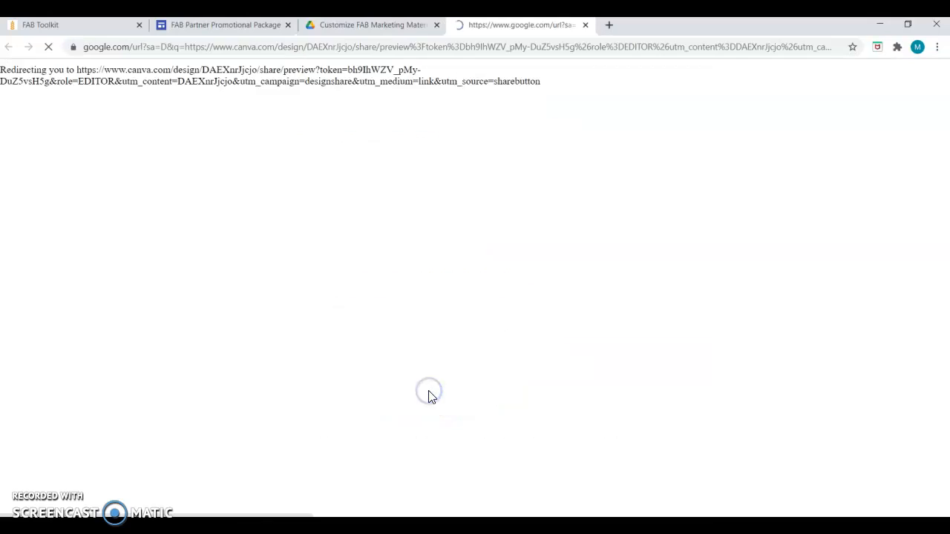